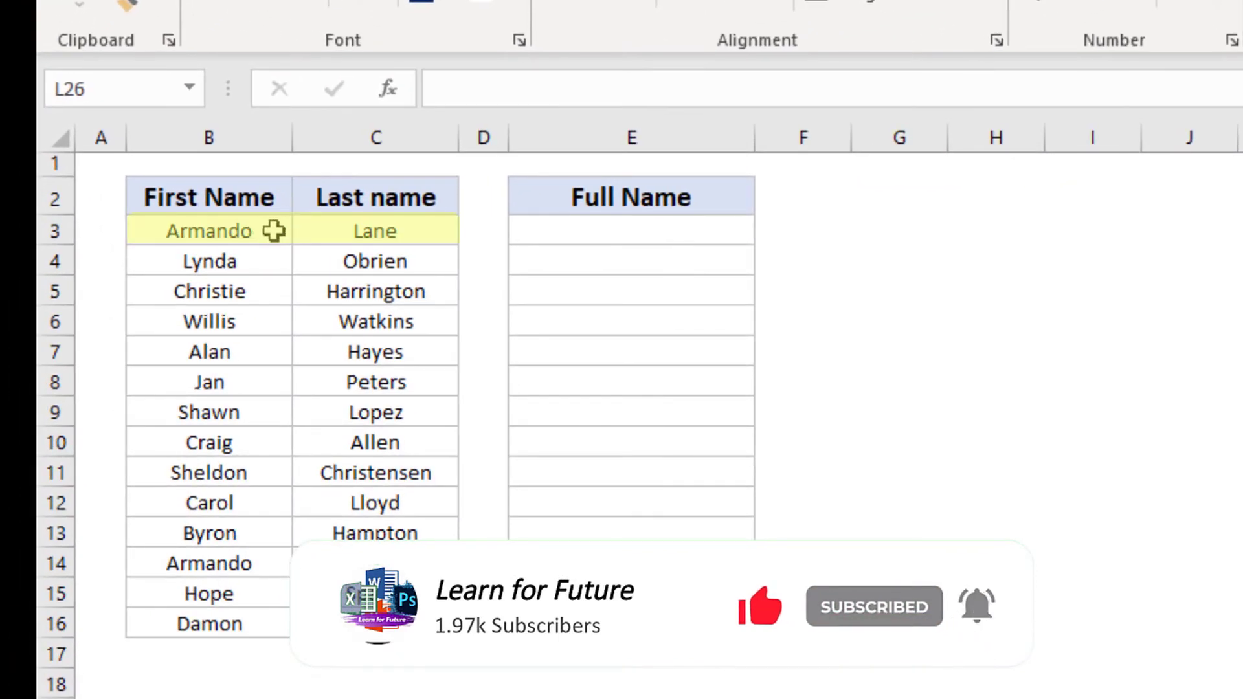
{"action": "left_click_drag", "start_coordinate": [273, 231], "coordinate": [340, 228]}
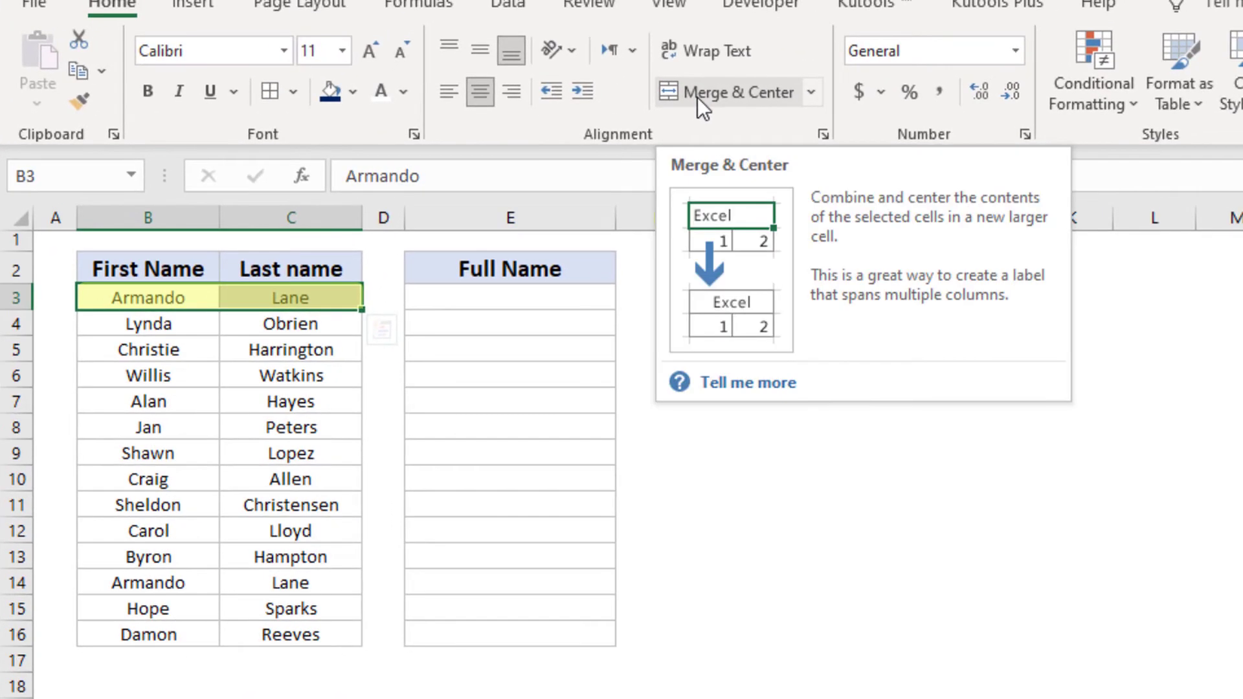
{"action": "left_click", "coordinate": [746, 65]}
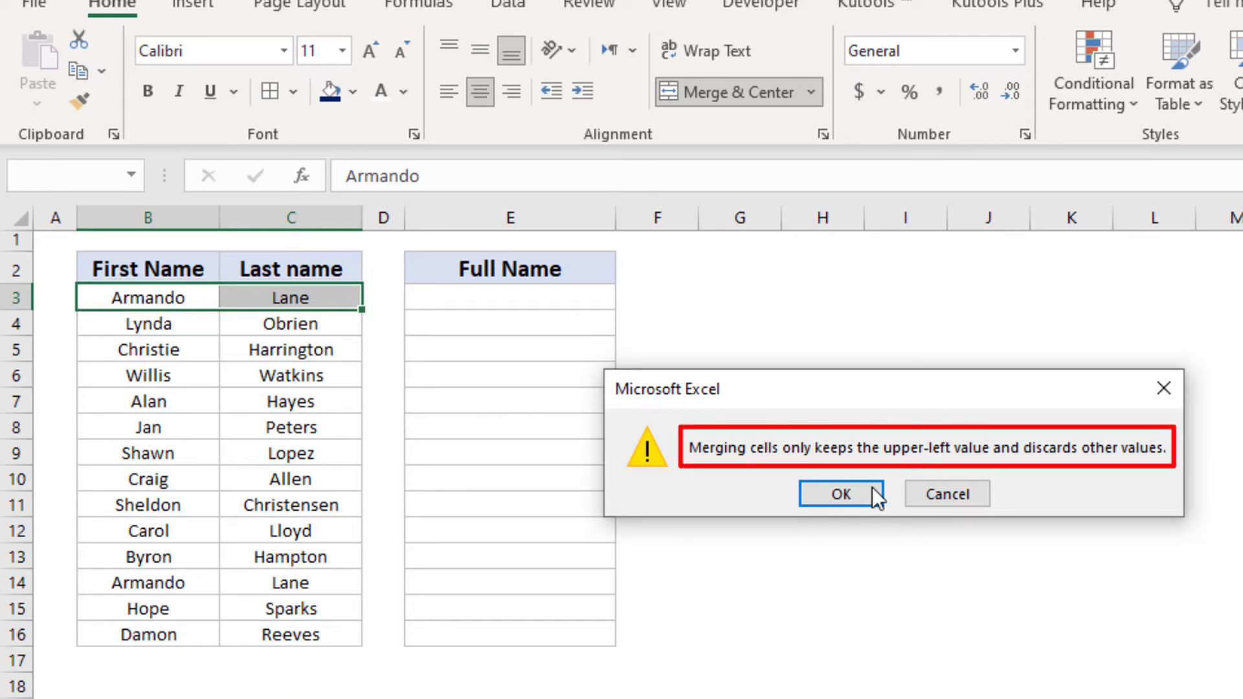
{"action": "left_click", "coordinate": [870, 497]}
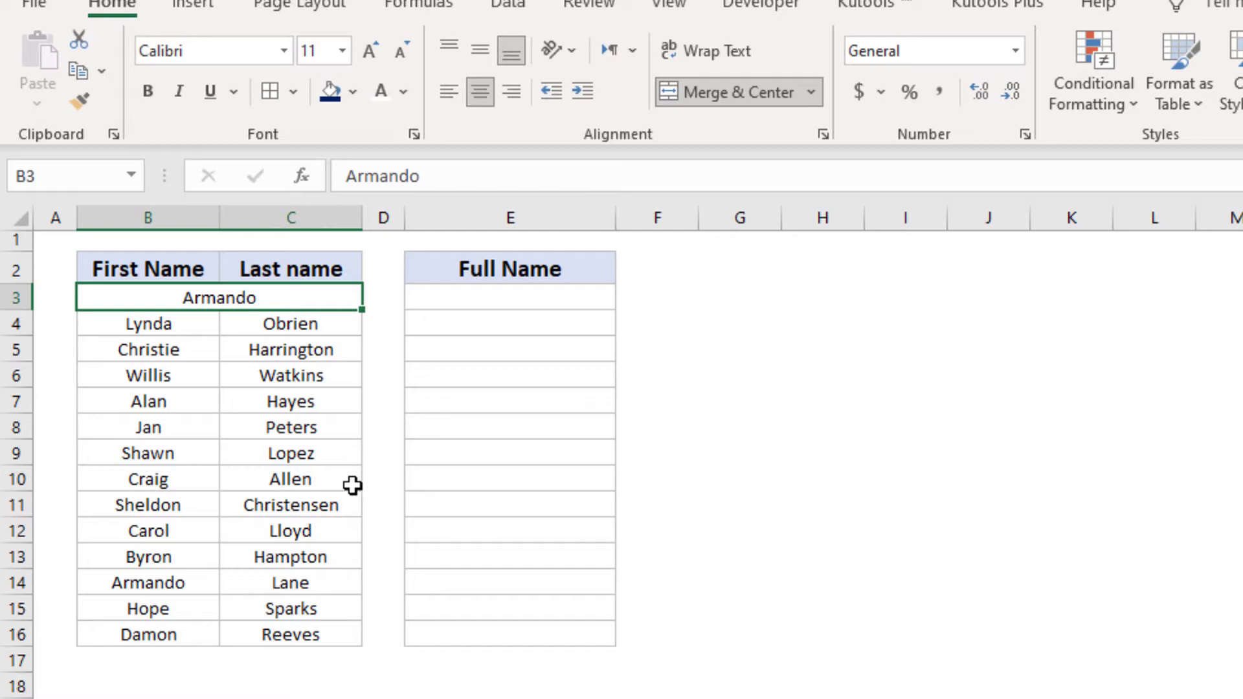
{"action": "key", "text": "ctrl+z"}
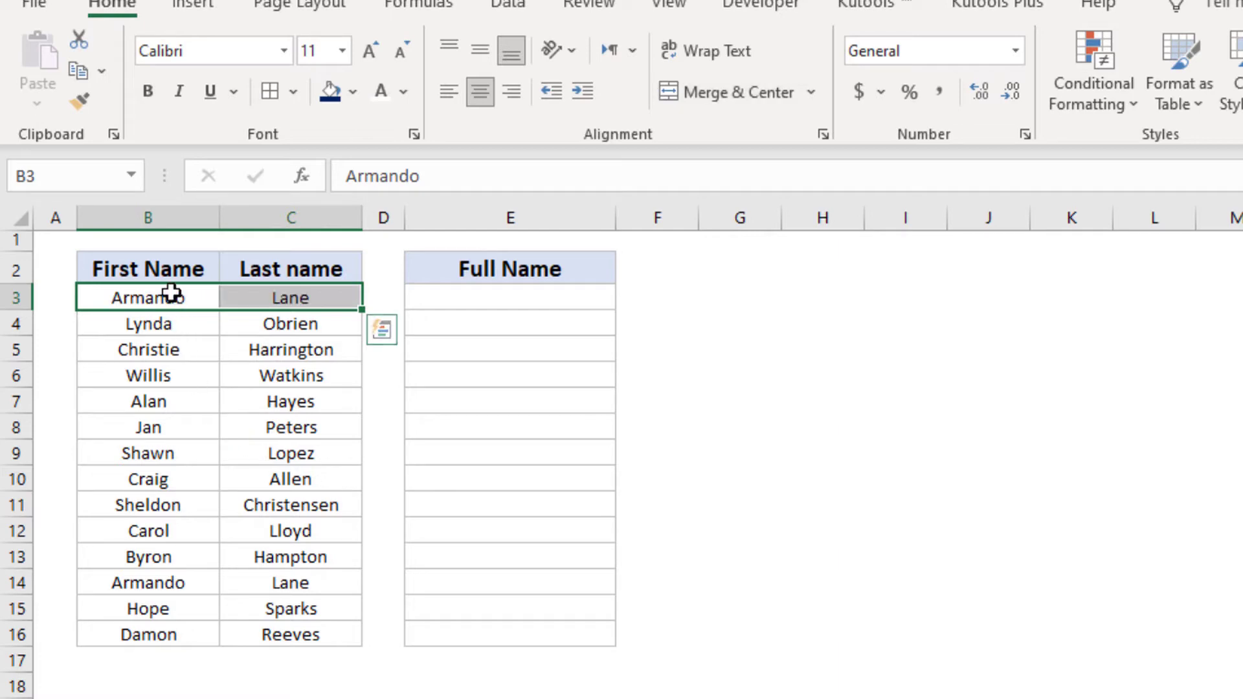
{"action": "left_click", "coordinate": [171, 294]}
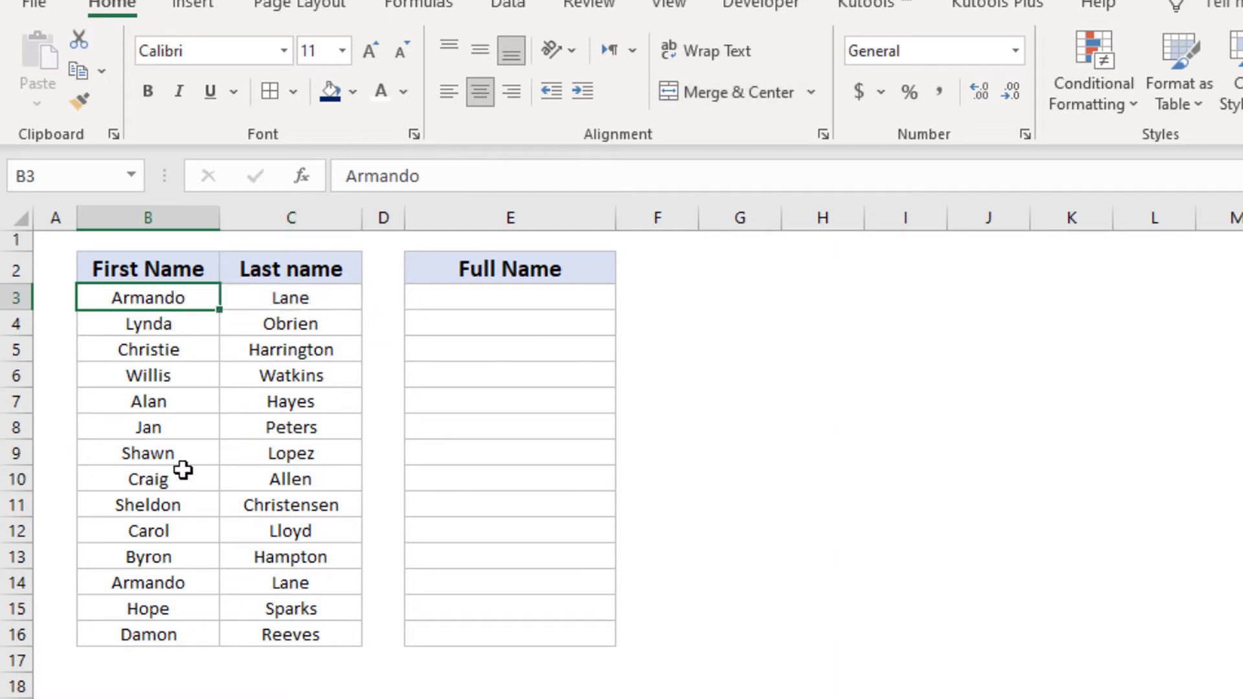
{"action": "left_click", "coordinate": [510, 297]}
{"action": "type", "text": "=c"}
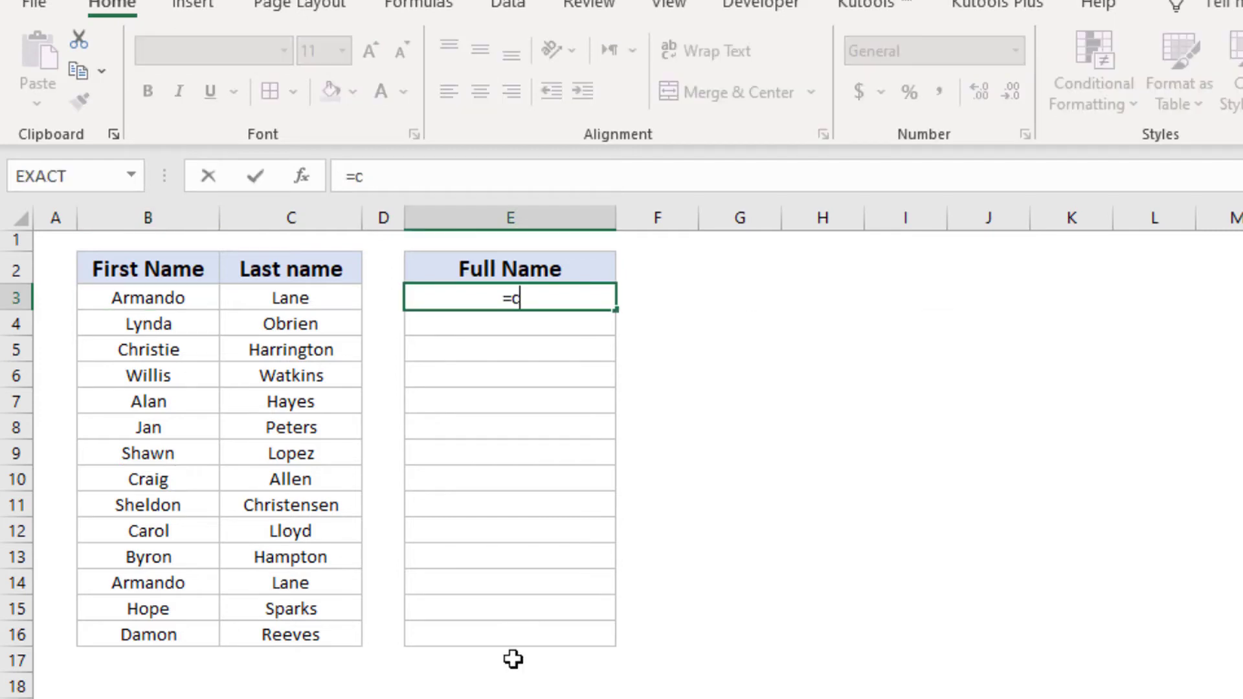
{"action": "type", "text": "onc"}
{"action": "double_click", "coordinate": [583, 350]}
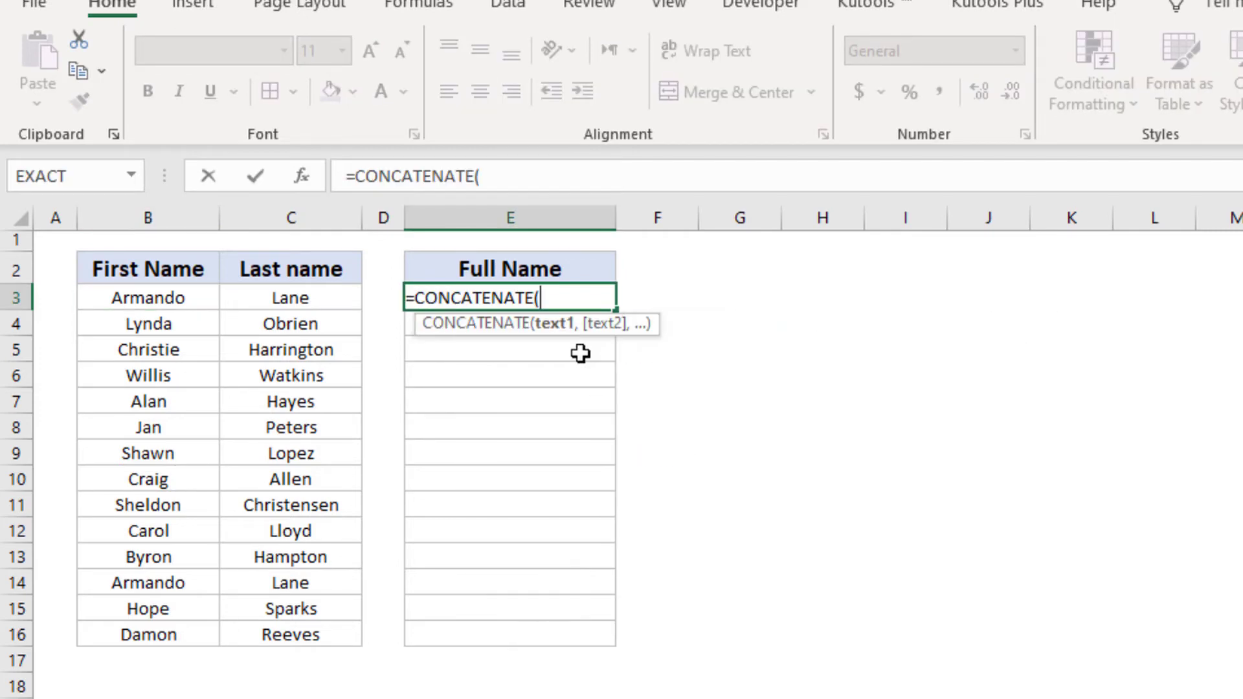
{"action": "left_click", "coordinate": [170, 293]}
{"action": "type", "text": ","}
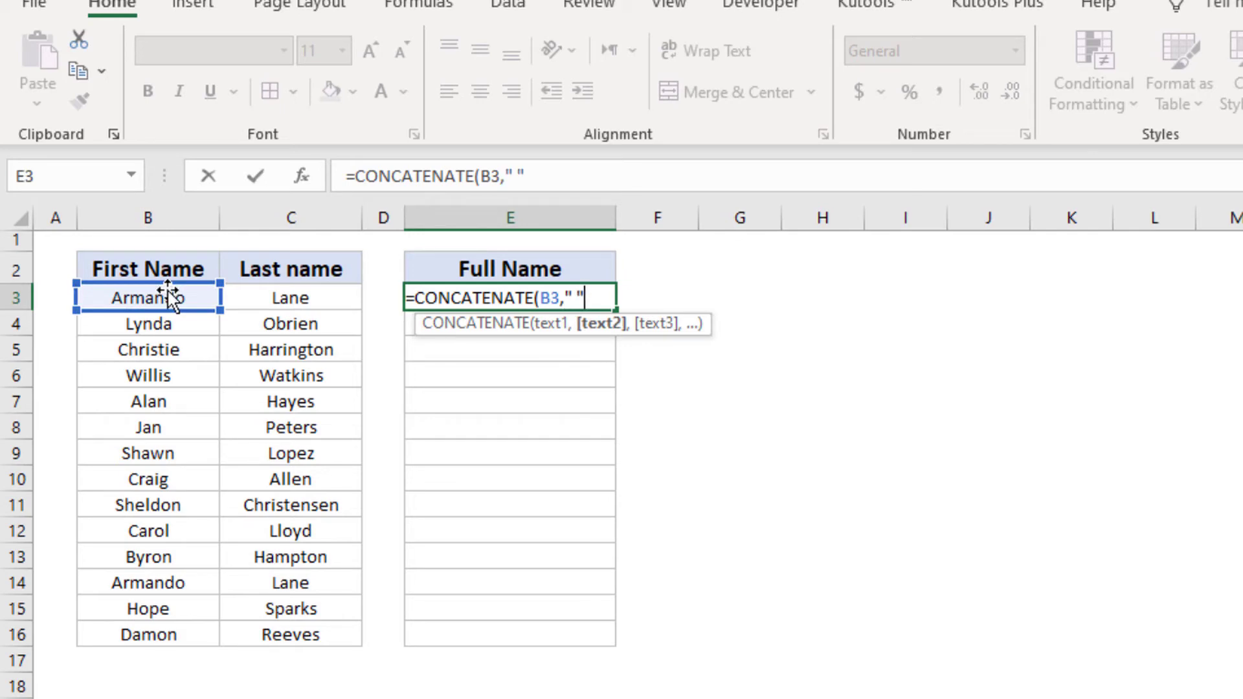
{"action": "type", "text": ","}
{"action": "left_click", "coordinate": [260, 297]}
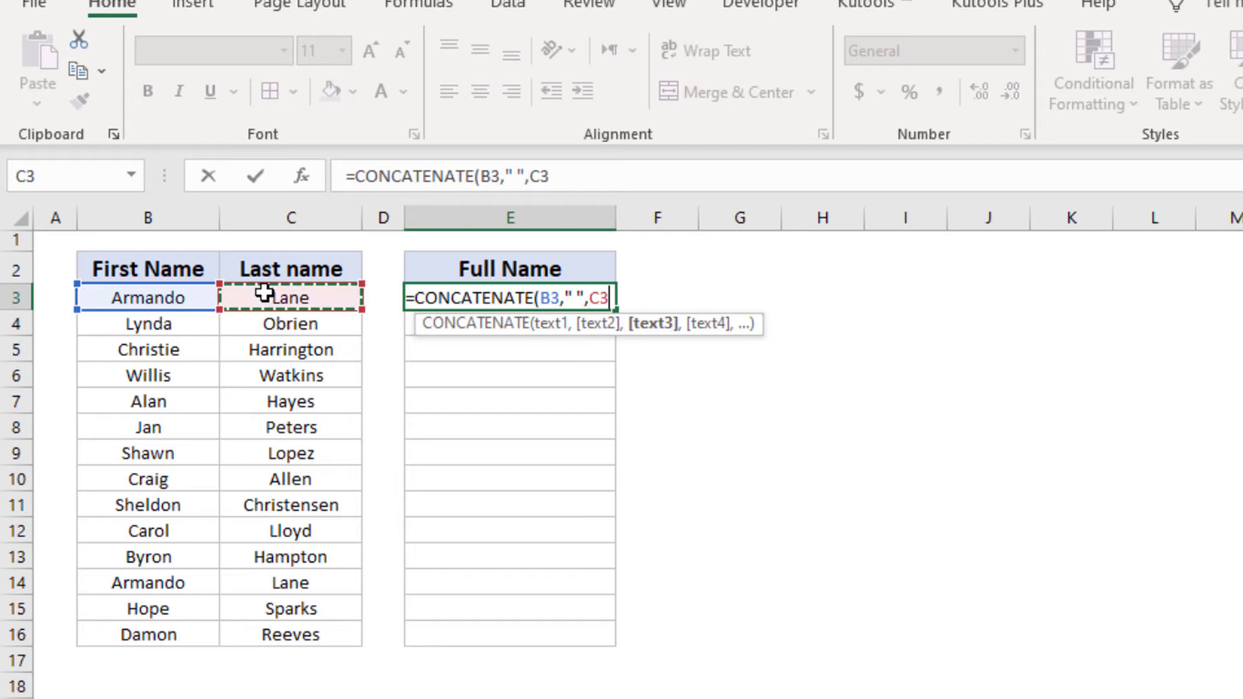
{"action": "type", "text": ")"}
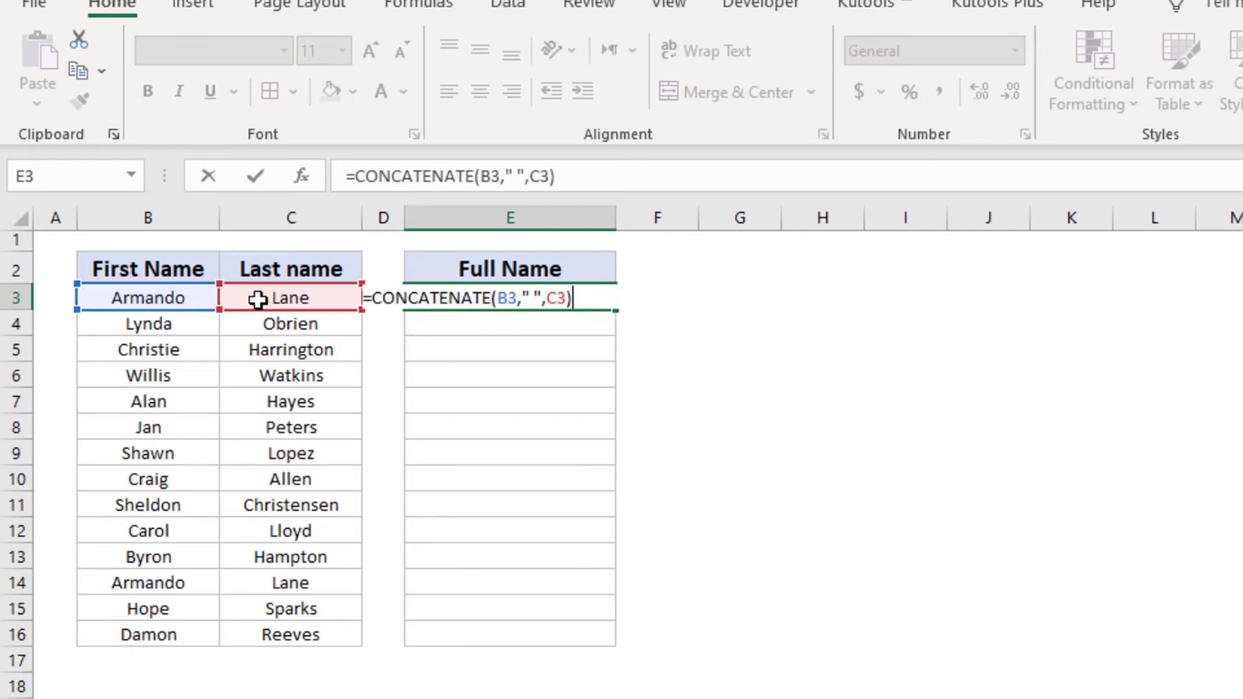
{"action": "key", "text": "Return"}
Fill the CONCATENATE formula down the Full Name column to row 16.
{"action": "left_click", "coordinate": [547, 298]}
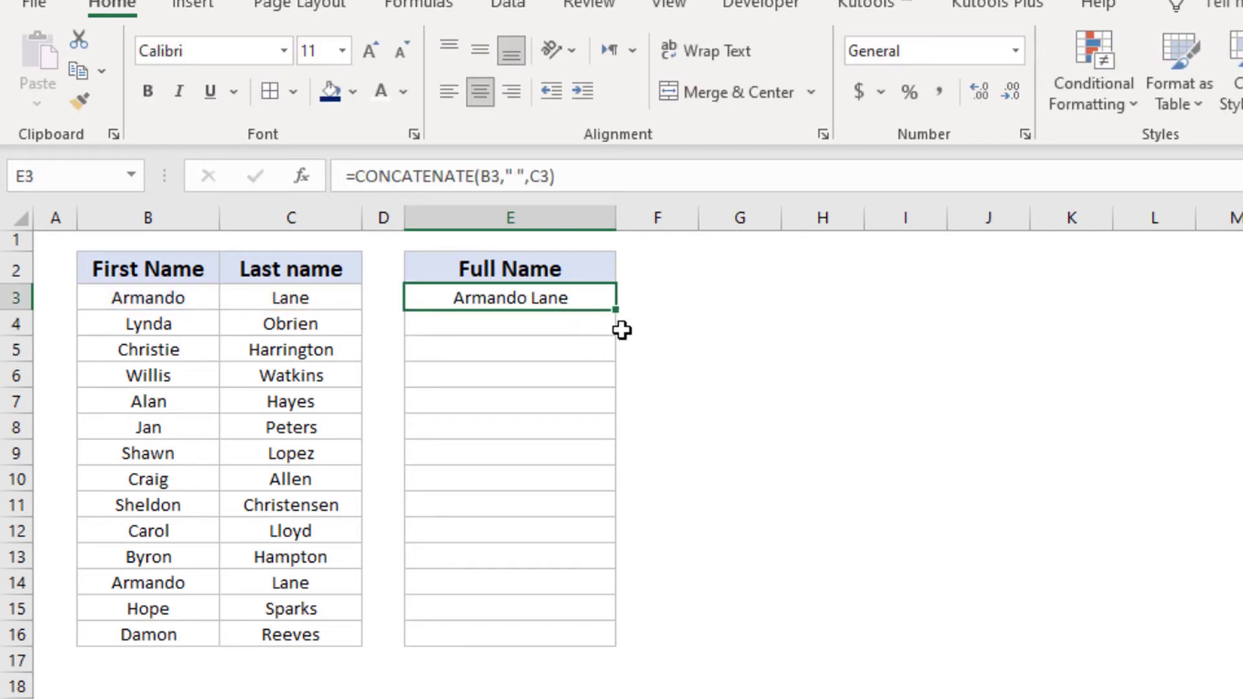
{"action": "left_click_drag", "start_coordinate": [618, 323], "coordinate": [583, 648]}
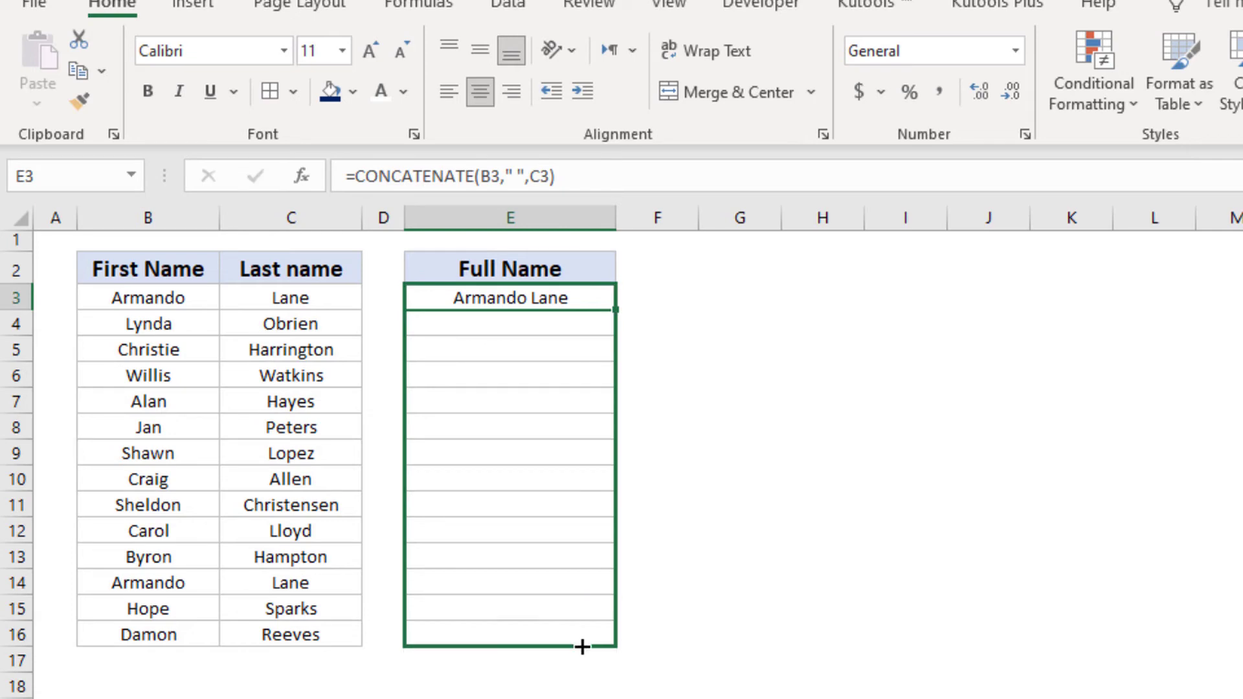
{"action": "left_click", "coordinate": [596, 299]}
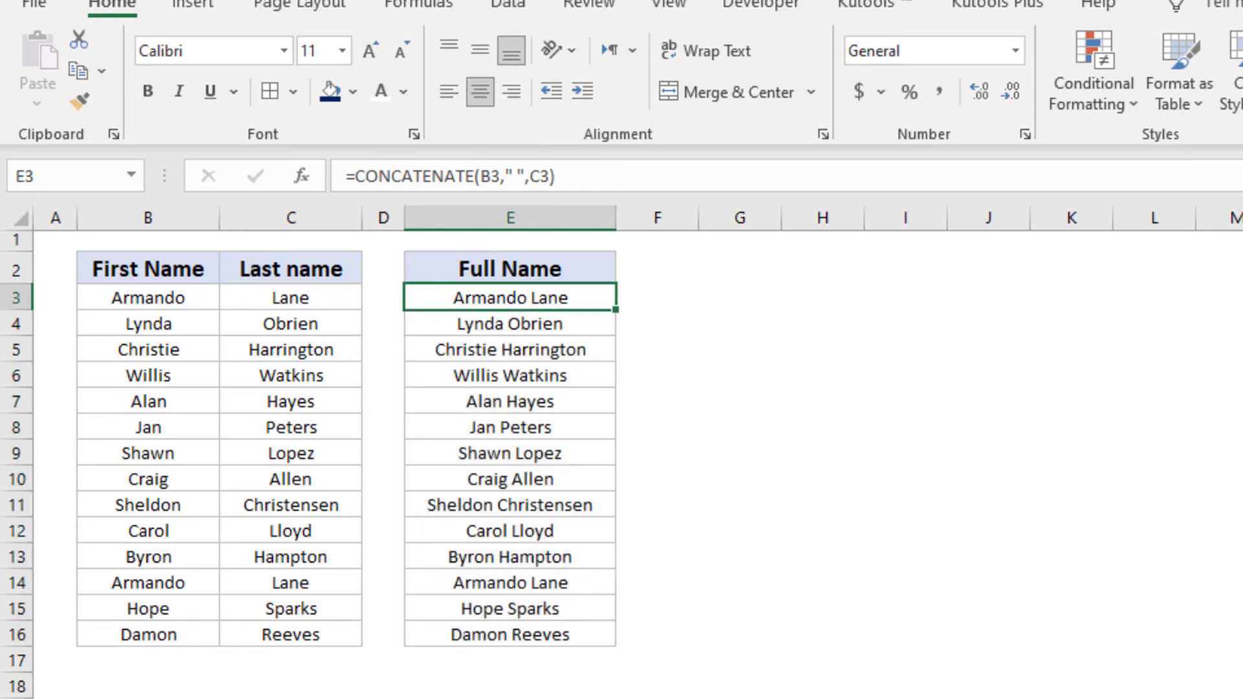
Clear the filled names and enter =B3&" "&C3 in E3 instead.
{"action": "key", "text": "ctrl+z"}
{"action": "key", "text": "BackSpace"}
{"action": "type", "text": "="}
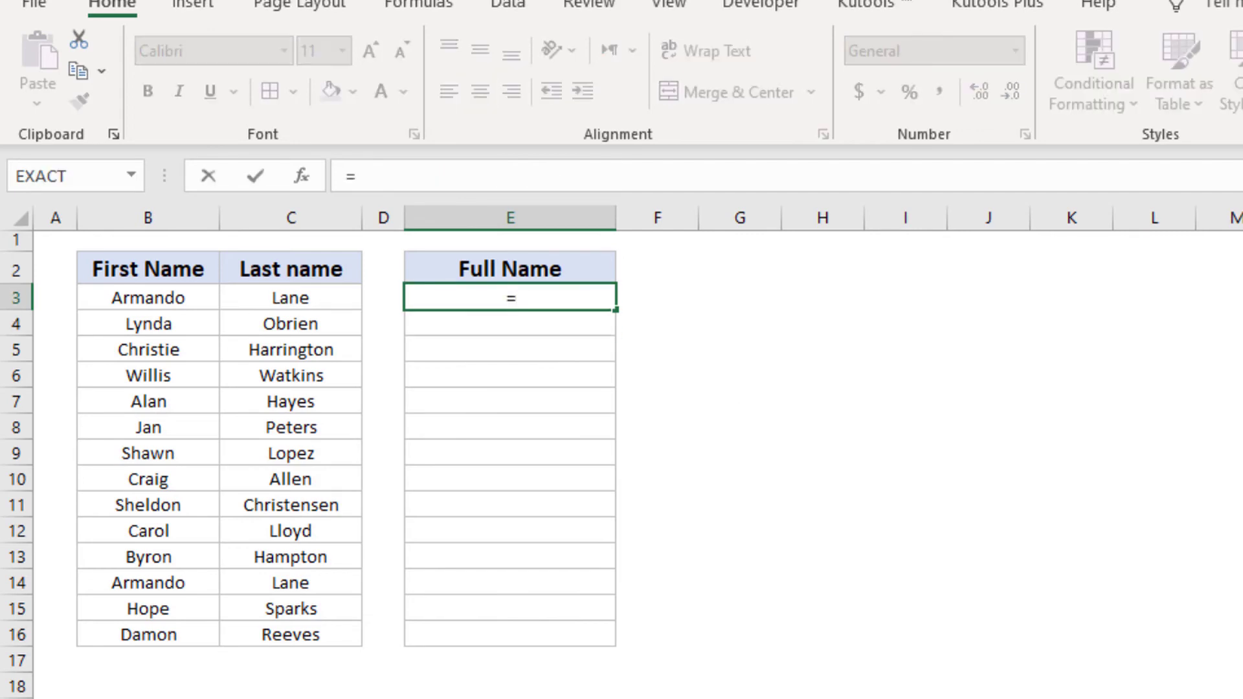
{"action": "key", "text": "Left"}
{"action": "key", "text": "Left"}
{"action": "key", "text": "Left"}
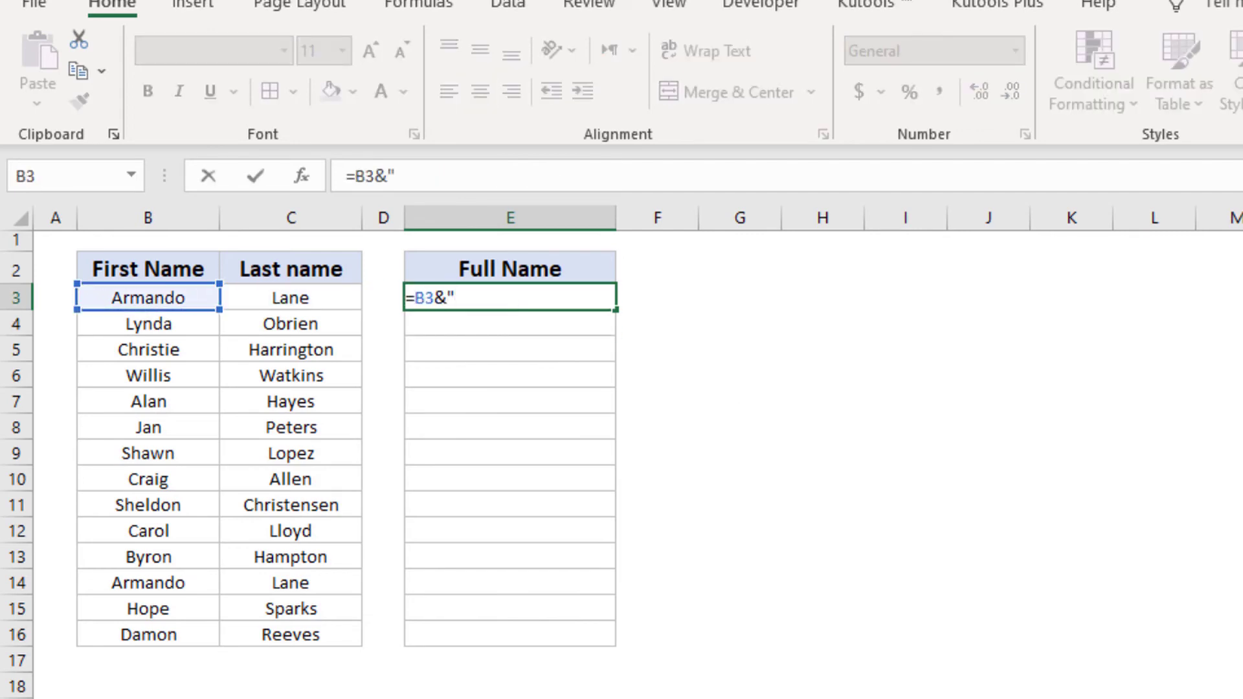
{"action": "type", "text": "&"}
{"action": "key", "text": "Left"}
{"action": "key", "text": "Left"}
{"action": "key", "text": "Return"}
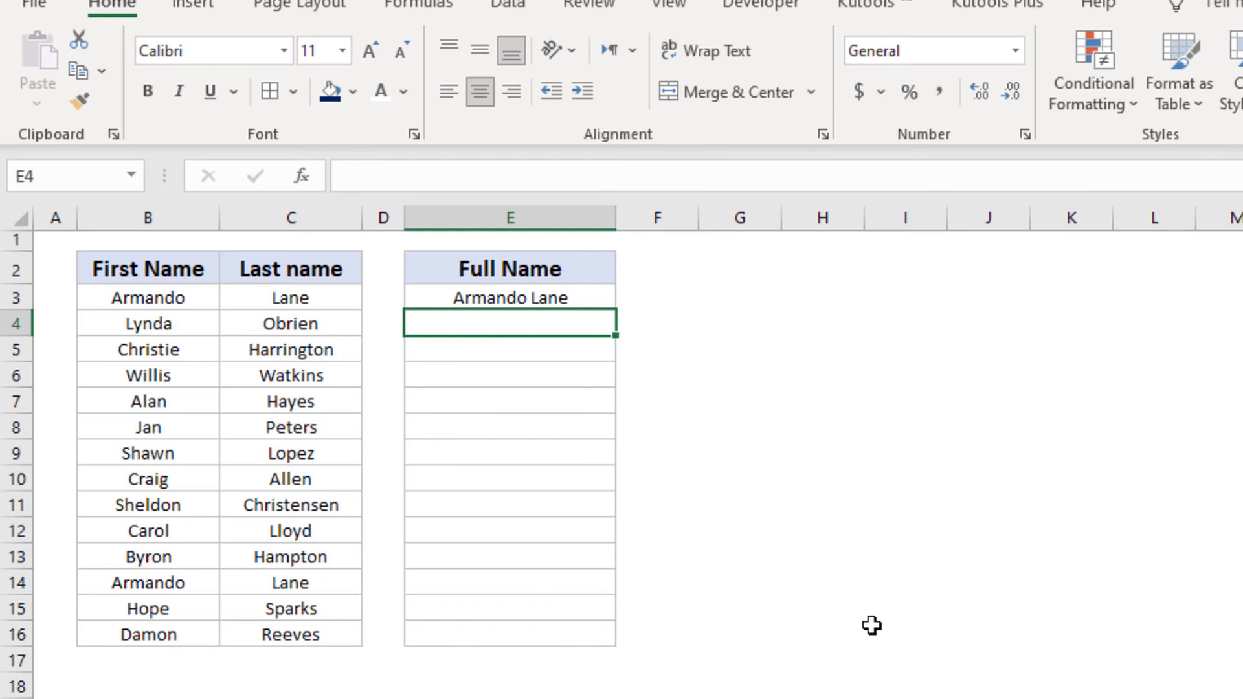
Fill the ampersand formula down the Full Name column to row 16.
{"action": "left_click", "coordinate": [591, 302]}
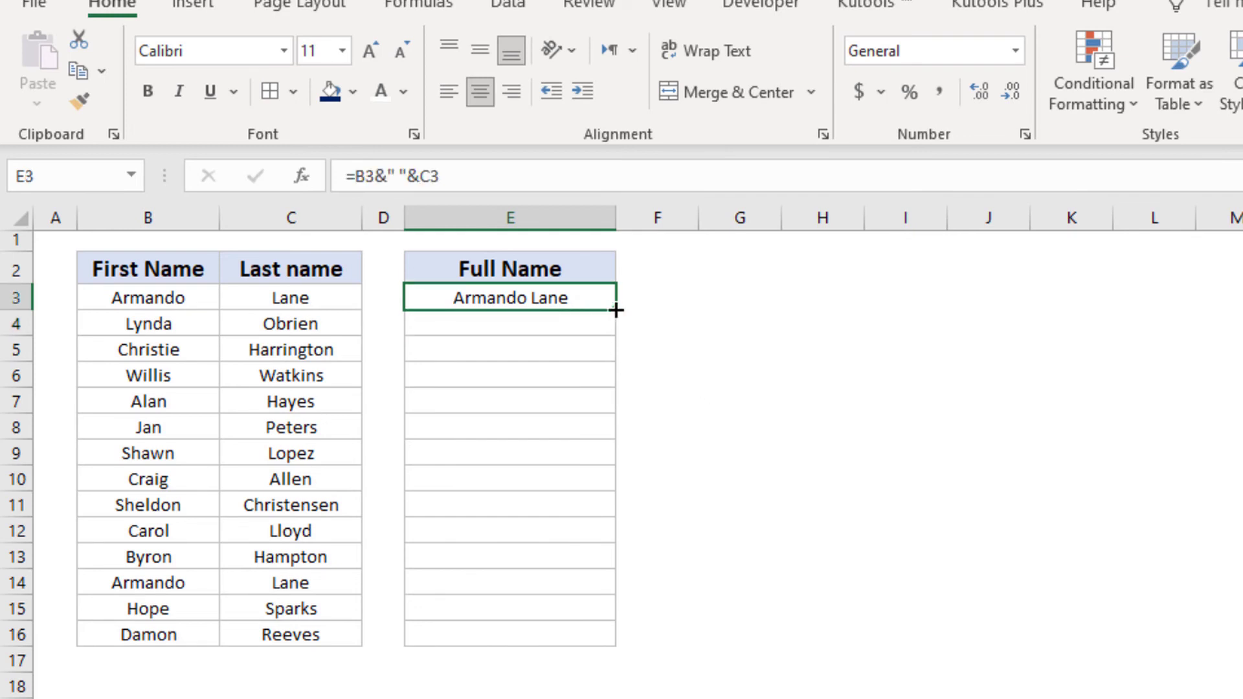
{"action": "left_click_drag", "start_coordinate": [617, 310], "coordinate": [576, 637]}
{"action": "left_click", "coordinate": [563, 270]}
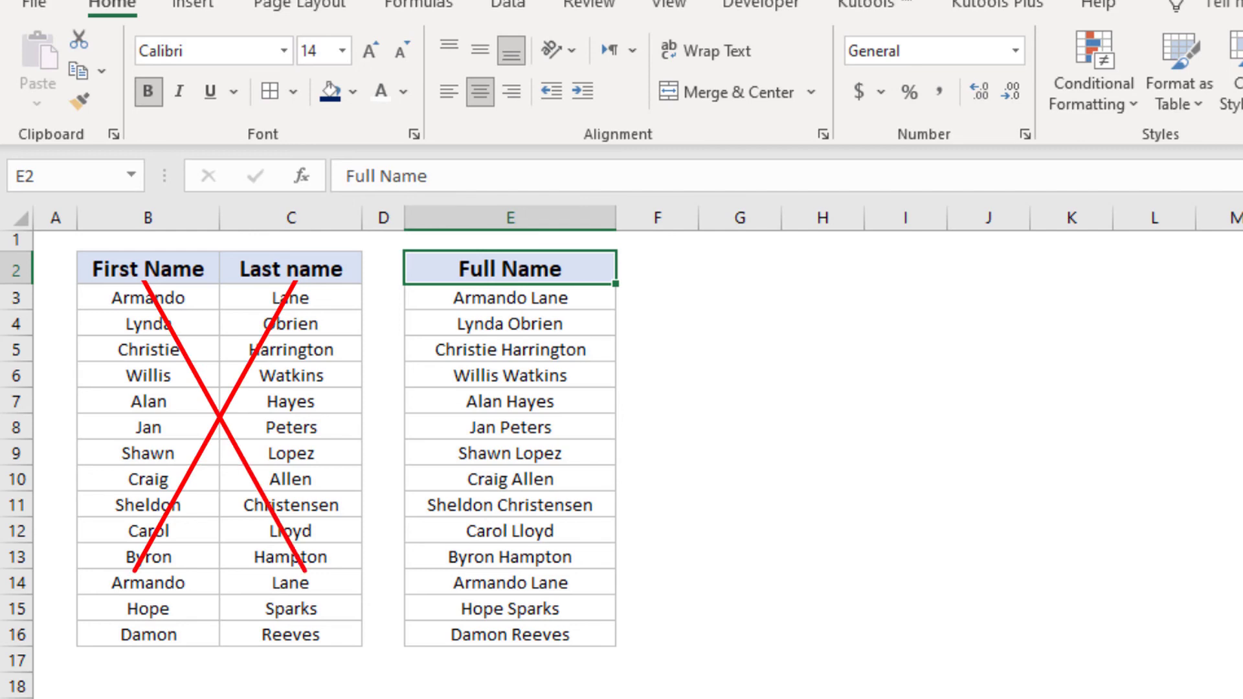
Copy E3:E16 and paste the full names back as plain values.
{"action": "left_click_drag", "start_coordinate": [486, 297], "coordinate": [493, 632]}
{"action": "key", "text": "ctrl+c"}
{"action": "right_click", "coordinate": [476, 298]}
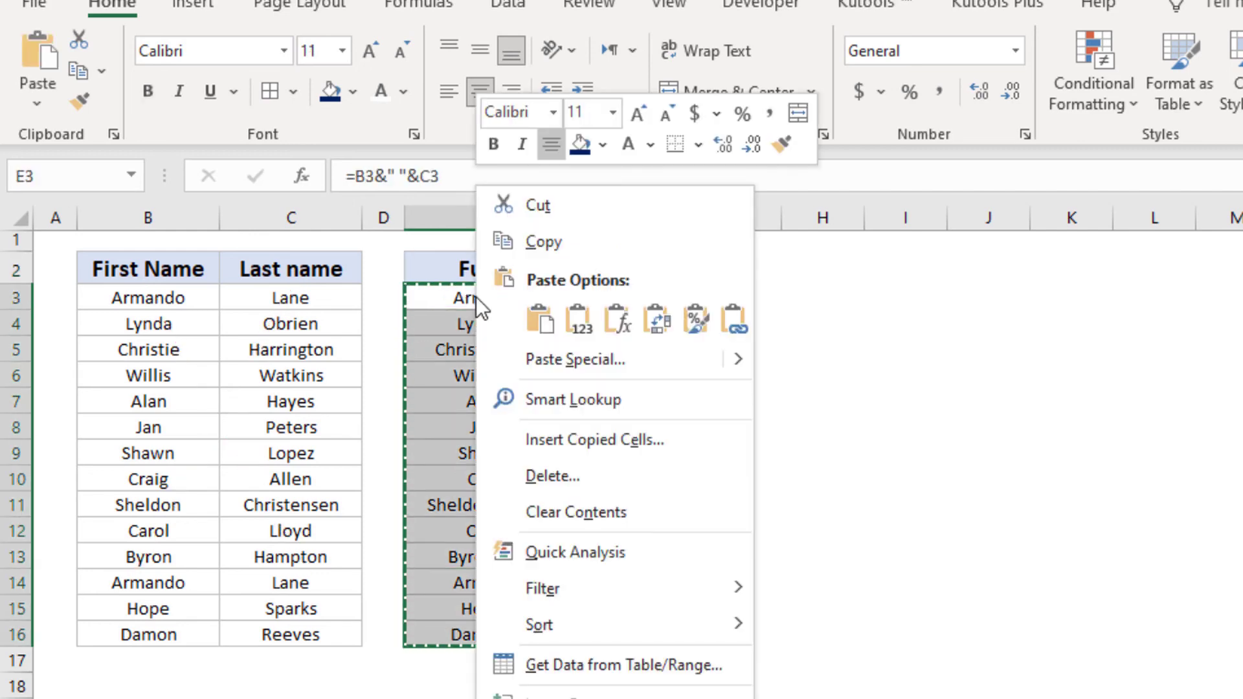
{"action": "left_click", "coordinate": [578, 321]}
Delete the First Name and Last name columns, leaving only Full Name.
{"action": "left_click_drag", "start_coordinate": [290, 217], "coordinate": [148, 218]}
{"action": "key", "text": "ctrl+minus"}
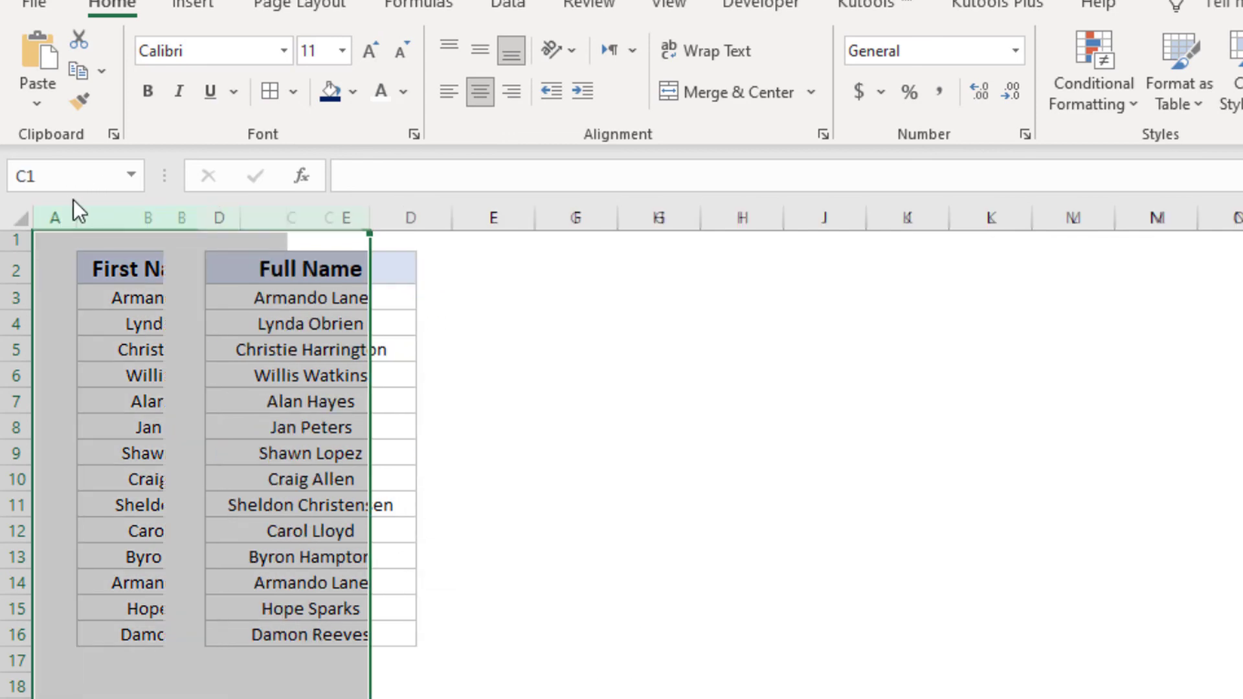
{"action": "left_click", "coordinate": [255, 259]}
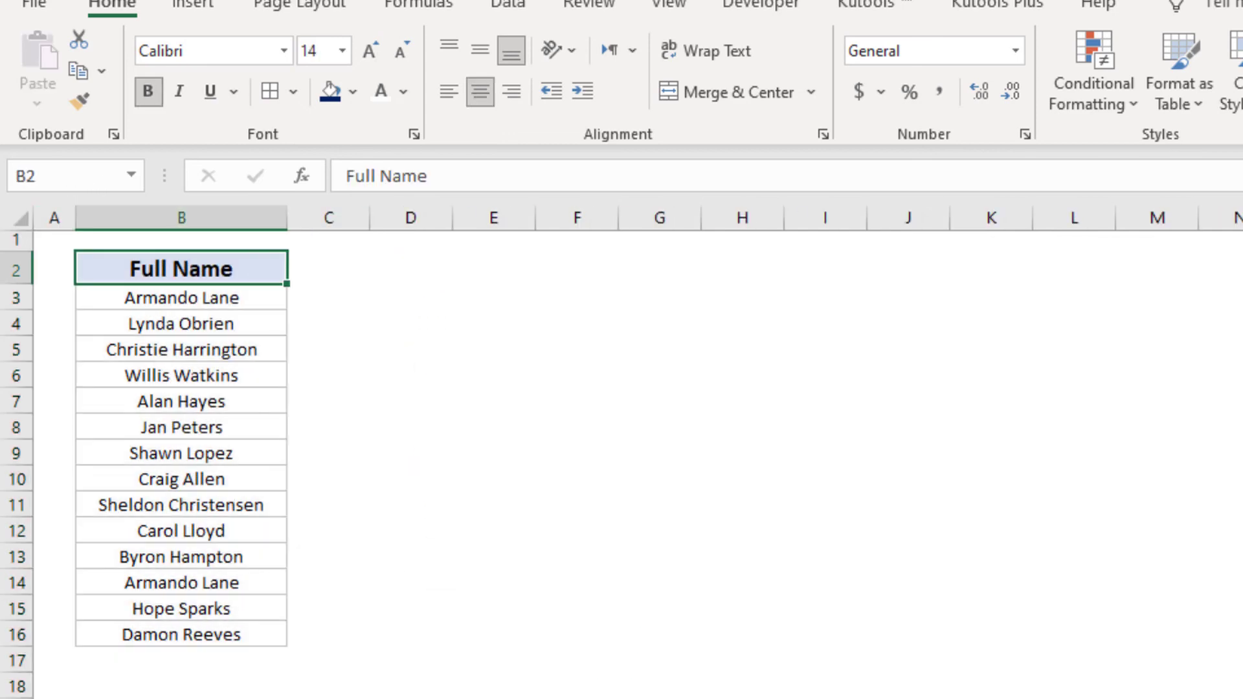